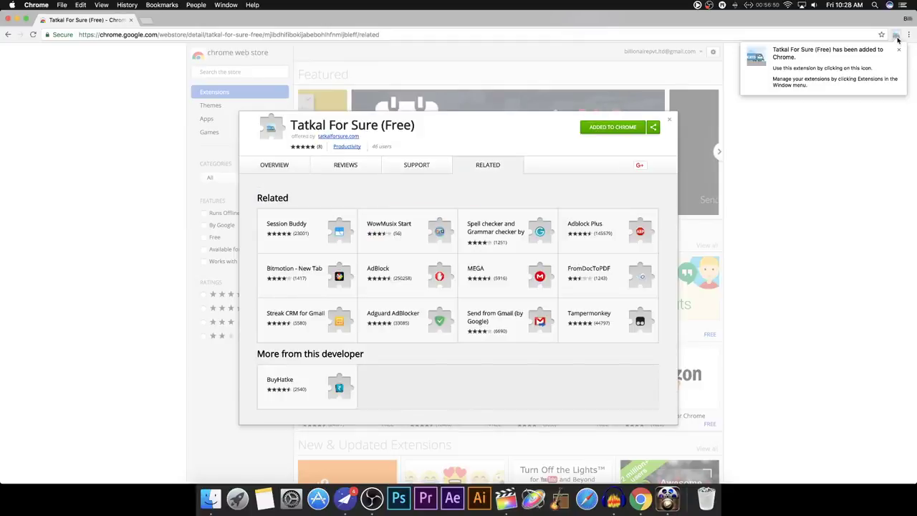
# - Start a new trip in the Tatkal For Sure extension and submit the IRCTC username and account password
pyautogui.click(895, 36)
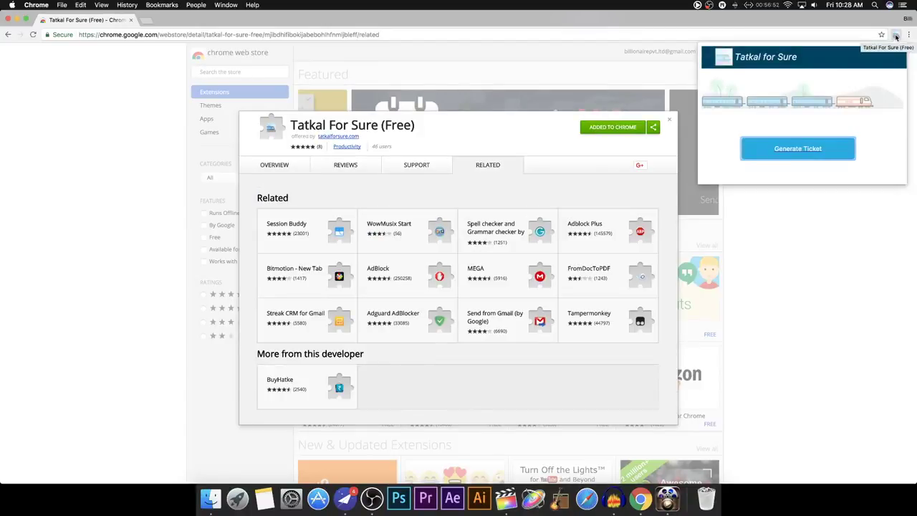
pyautogui.click(797, 152)
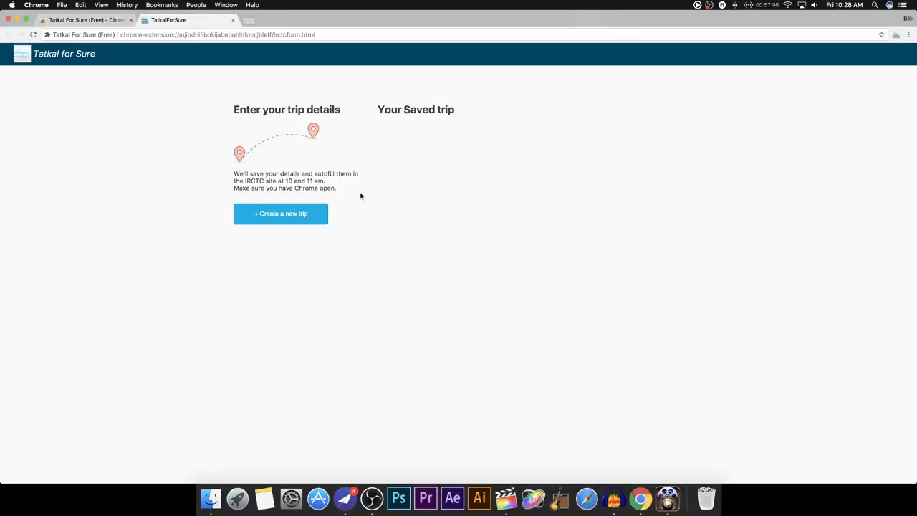
pyautogui.click(288, 218)
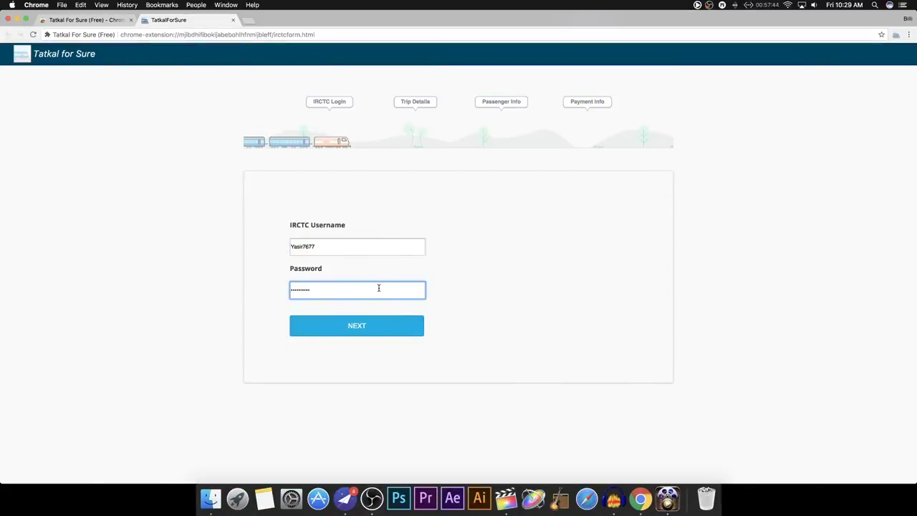
pyautogui.click(356, 326)
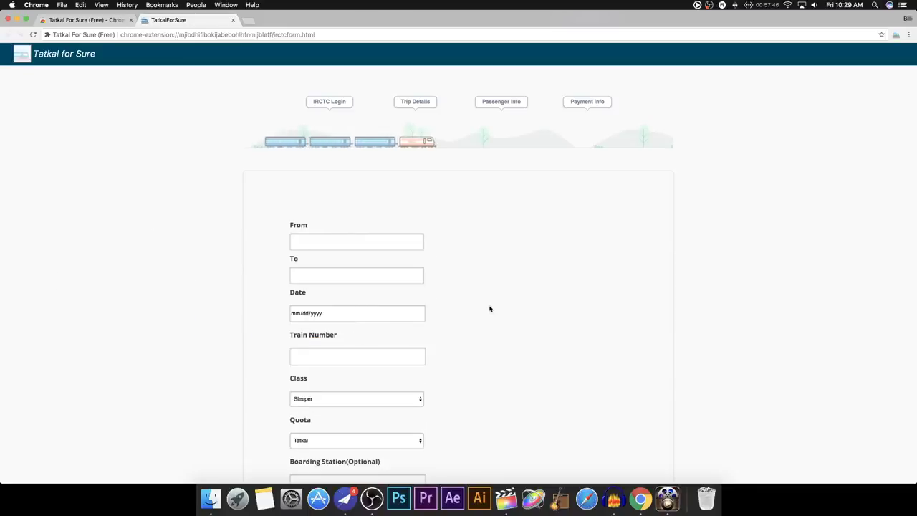
# - Set the trip's origin to NEW DELHI - NDLS and its destination to DARBHANGA JN - DBG
pyautogui.scroll(-3, 489, 309)
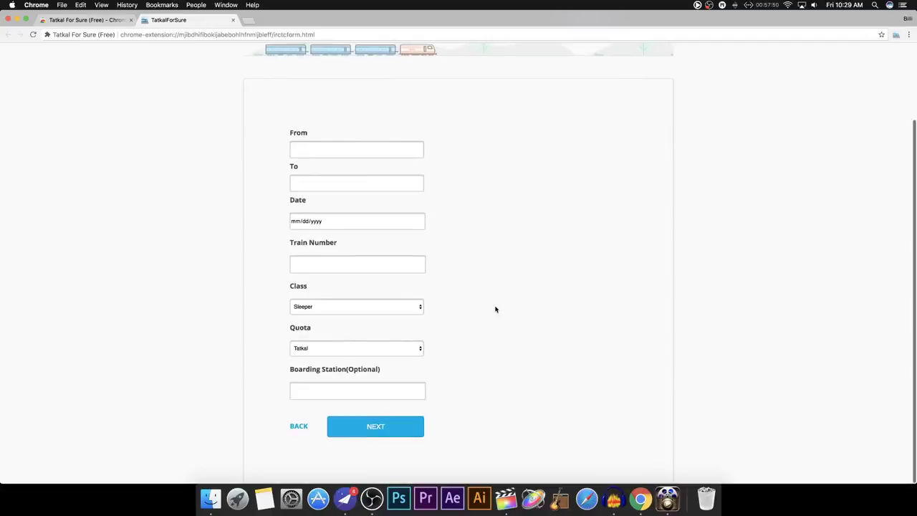
pyautogui.scroll(1, 495, 309)
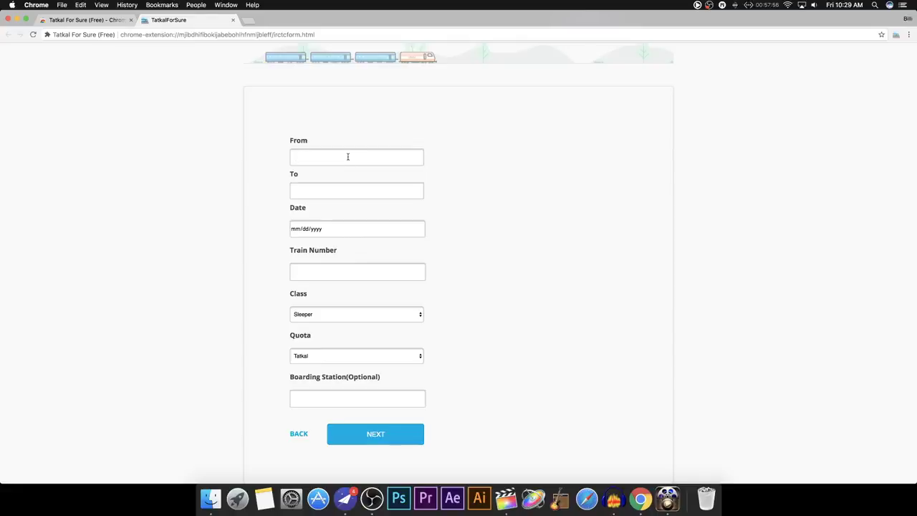
pyautogui.scroll(1, 347, 156)
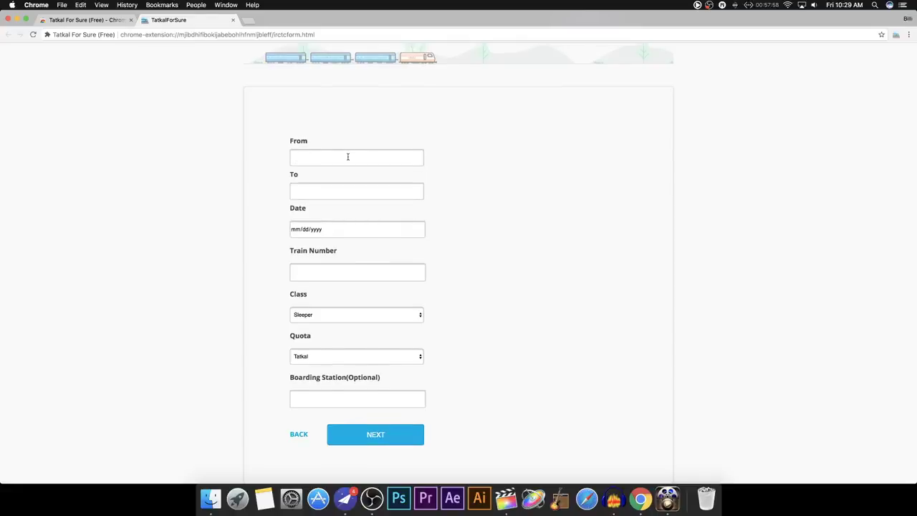
pyautogui.write('ndls')
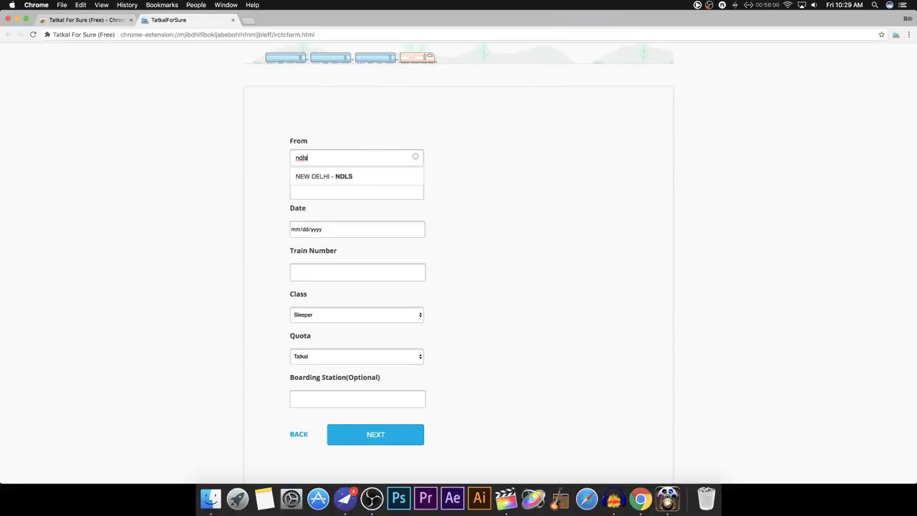
pyautogui.click(361, 175)
pyautogui.click(346, 188)
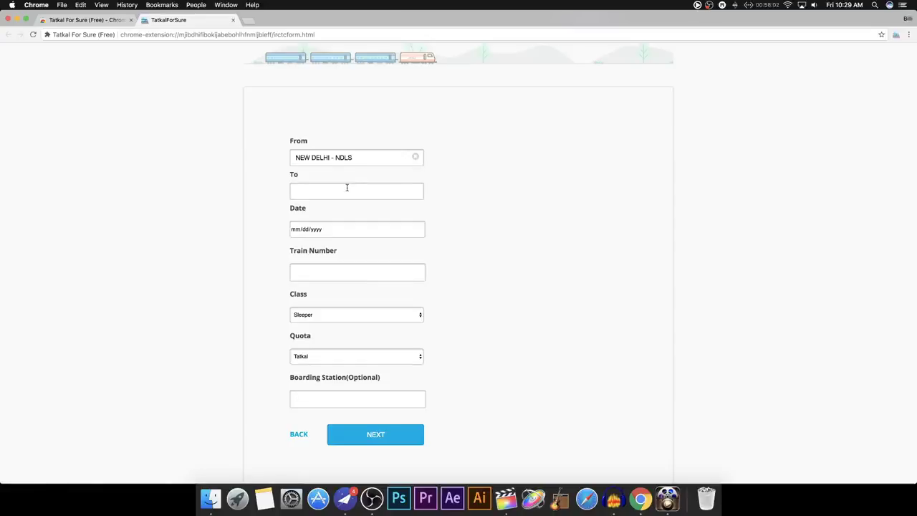
pyautogui.write('dbg')
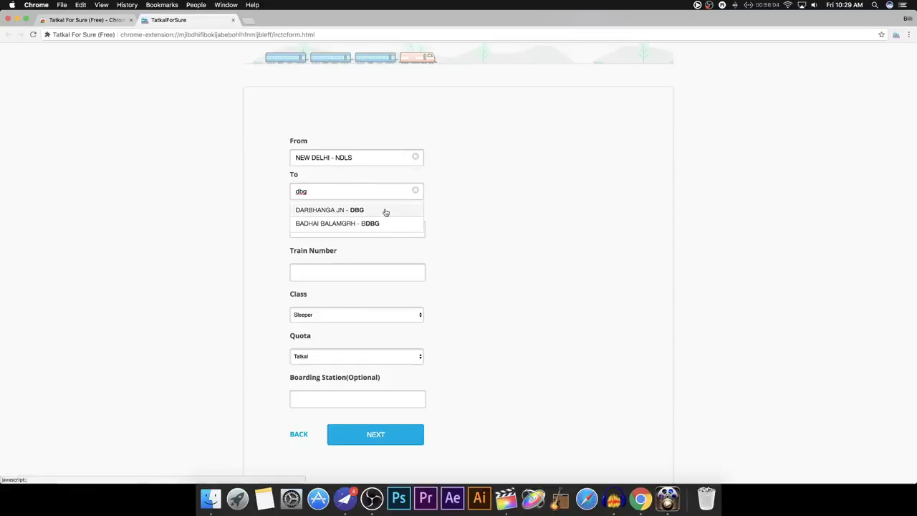
pyautogui.click(384, 211)
# - Set the travel date to 08/12/2017 and enter 12562 as the train number
pyautogui.click(422, 229)
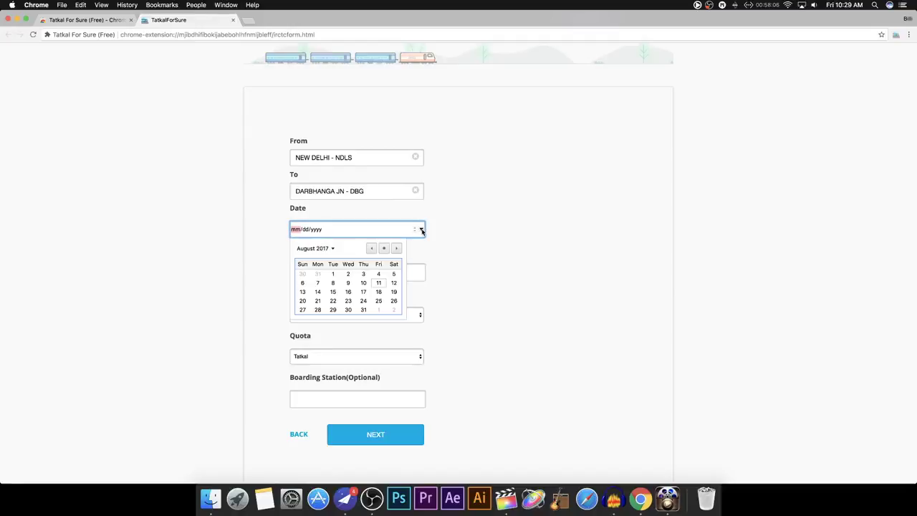
pyautogui.click(394, 283)
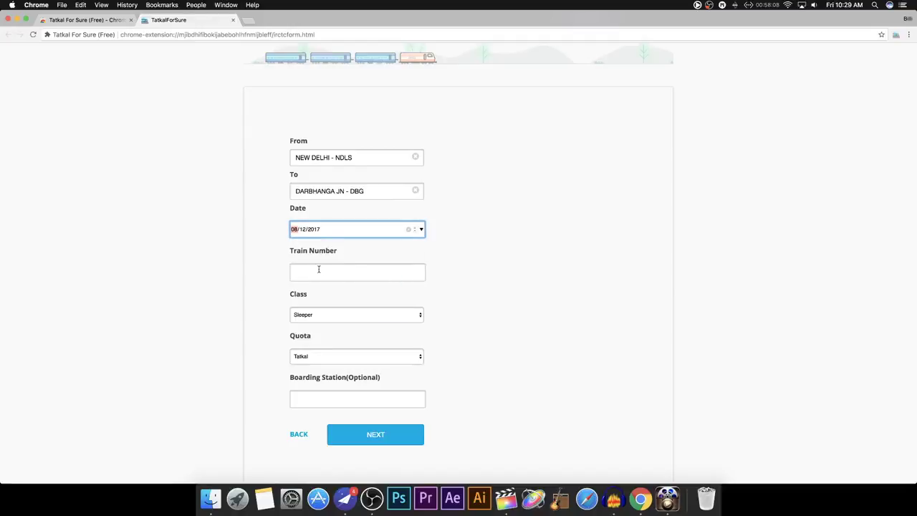
pyautogui.click(318, 270)
pyautogui.write('1')
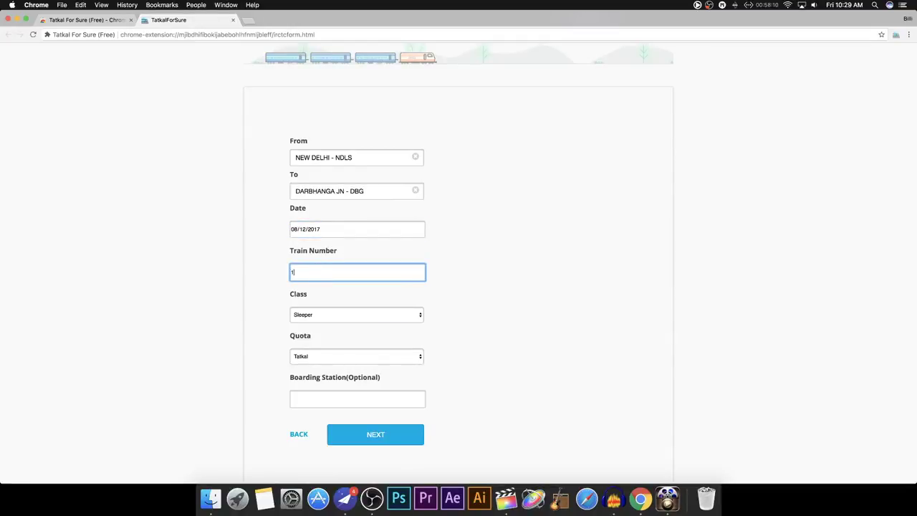
pyautogui.write('2562')
# - Choose the 3 AC class, keeping the Tatkal quota, and continue to the passenger details
pyautogui.click(353, 320)
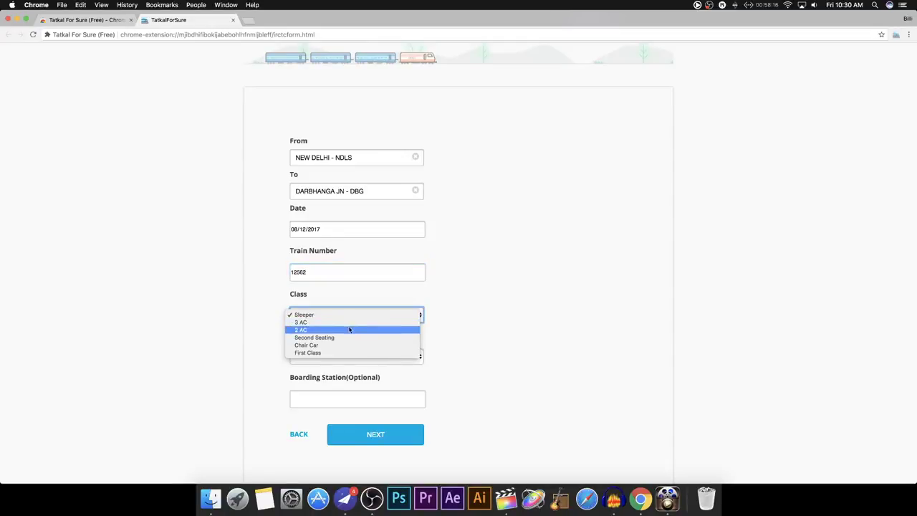
pyautogui.click(311, 324)
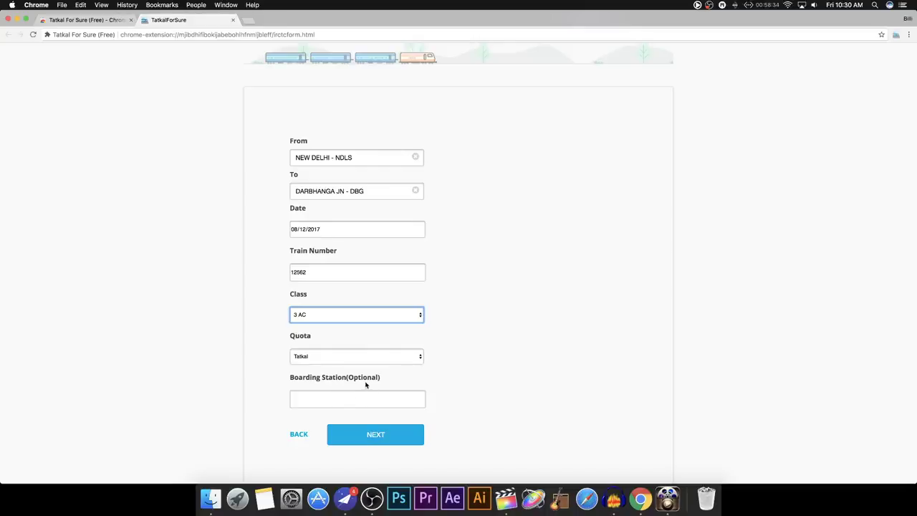
pyautogui.click(373, 435)
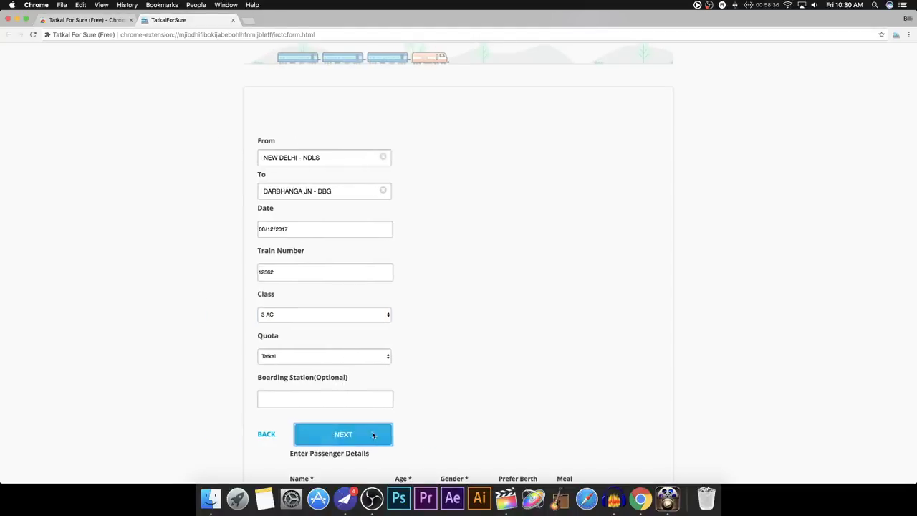
# - Fill in passenger 1 with the full name, age 23, gender Male and preferred berth LOWER
pyautogui.scroll(-3, 675, 333)
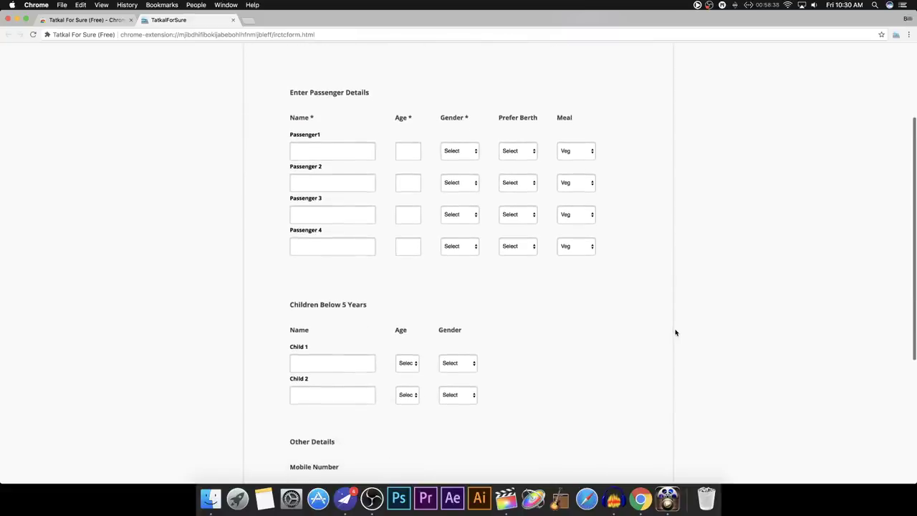
pyautogui.scroll(1, 675, 332)
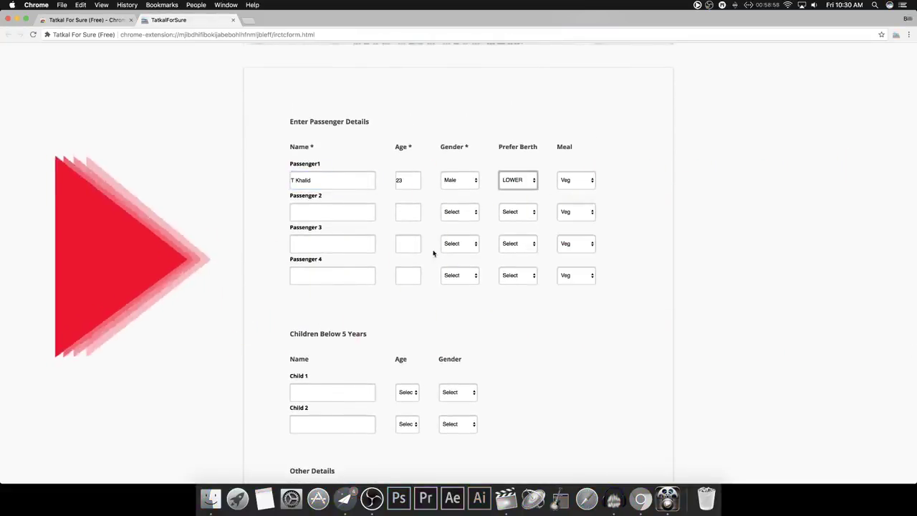
# - Enter the mobile number, require booking only if confirmed seats are allotted, and continue to the payment information
pyautogui.scroll(-5, 423, 268)
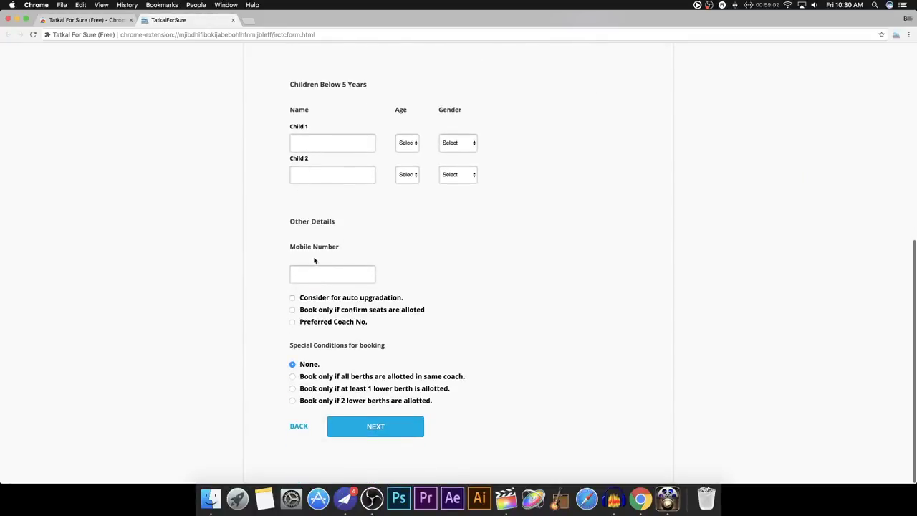
pyautogui.click(303, 276)
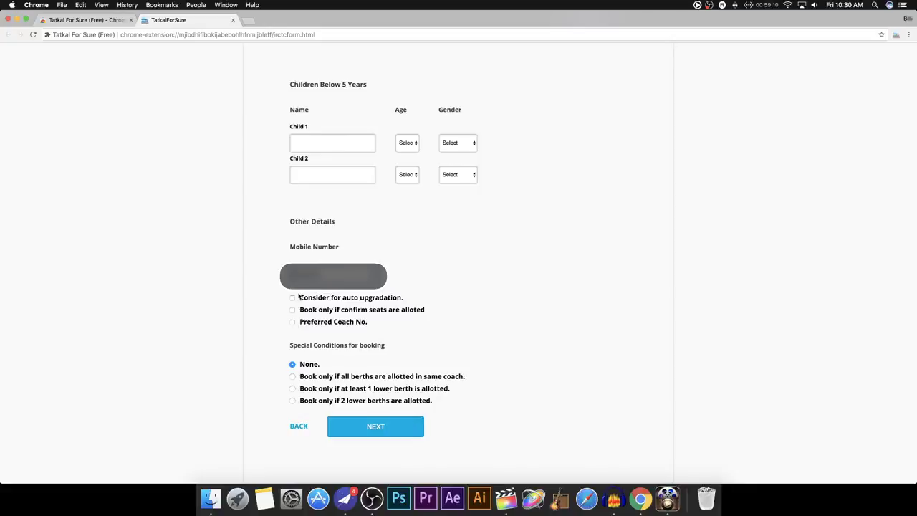
pyautogui.scroll(1, 302, 316)
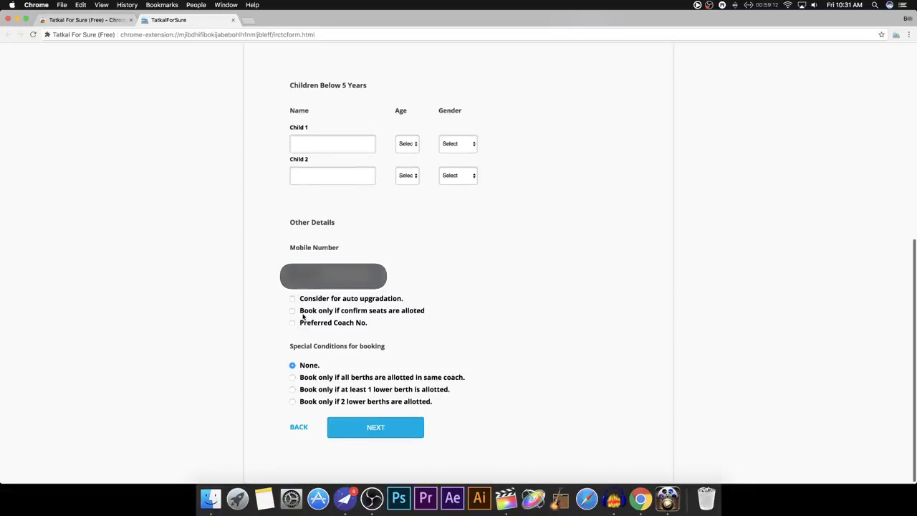
pyautogui.scroll(1, 302, 316)
pyautogui.click(294, 314)
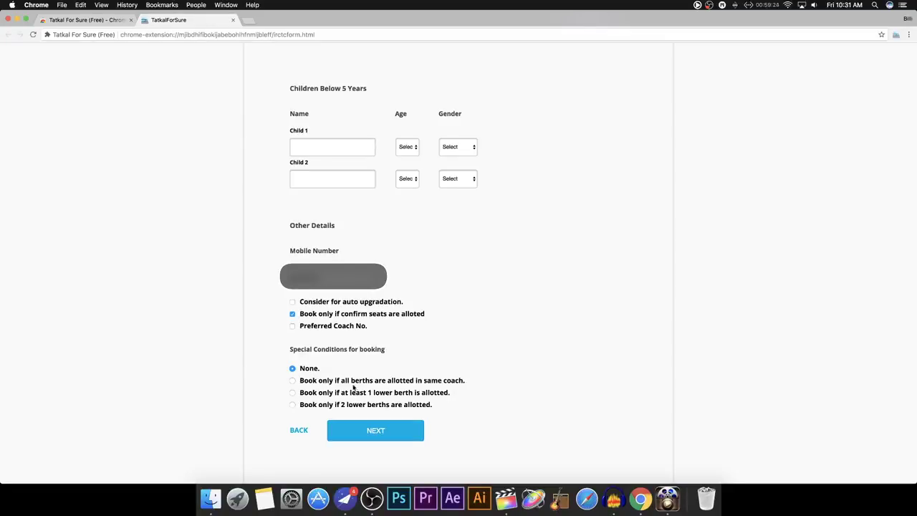
pyautogui.click(382, 433)
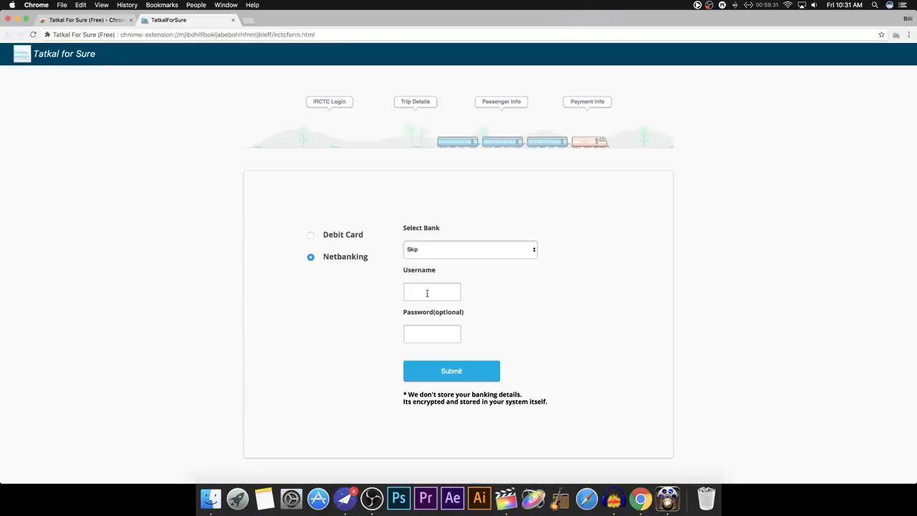
# - Set the payment method to Debit Card with State Bank Of India as the bank
pyautogui.click(309, 237)
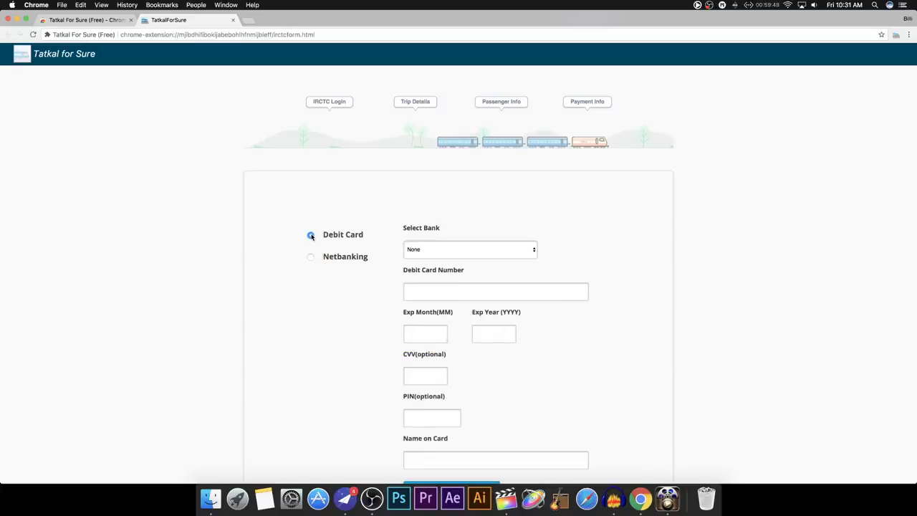
pyautogui.click(477, 247)
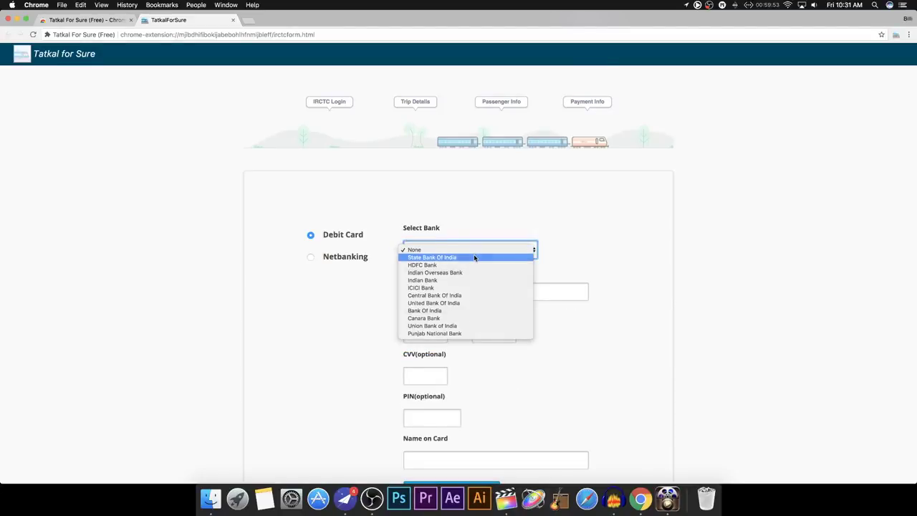
pyautogui.click(475, 257)
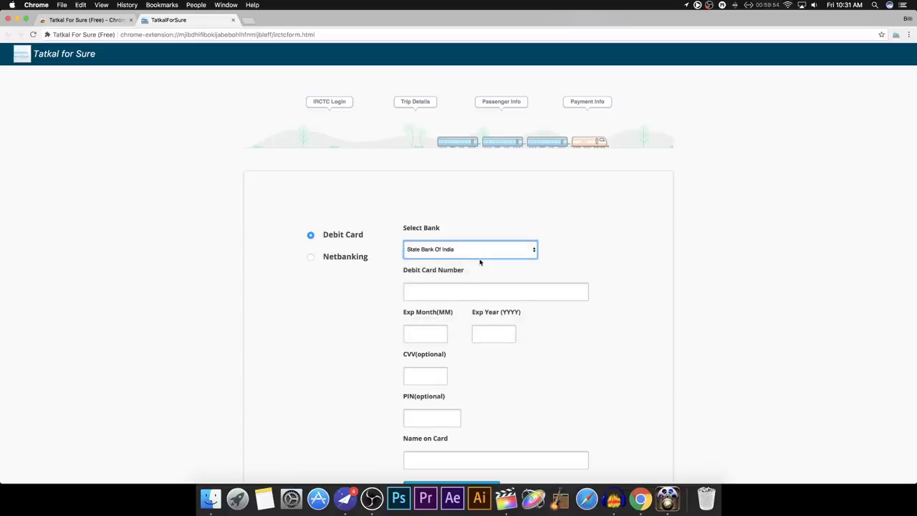
# - Enter the debit card number, expiry month and year, and name on card, and submit the trip
pyautogui.click(454, 290)
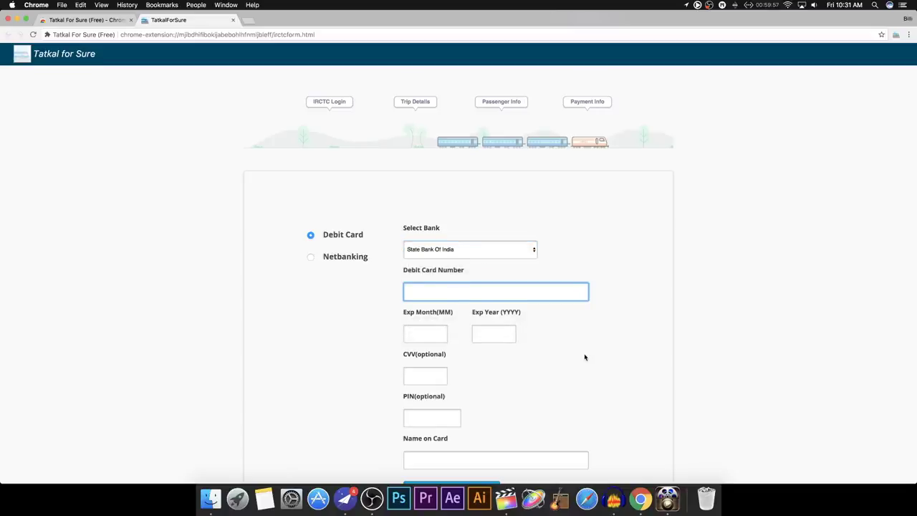
pyautogui.scroll(-3, 583, 357)
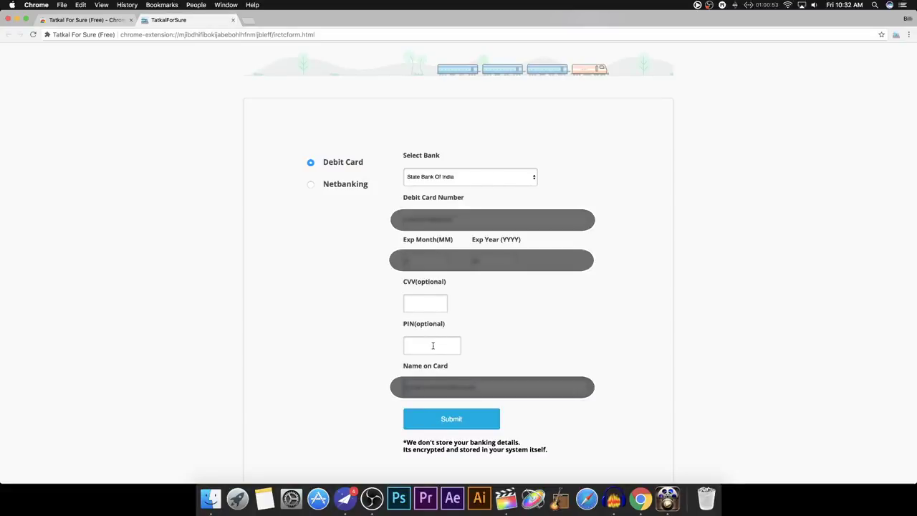
pyautogui.click(462, 423)
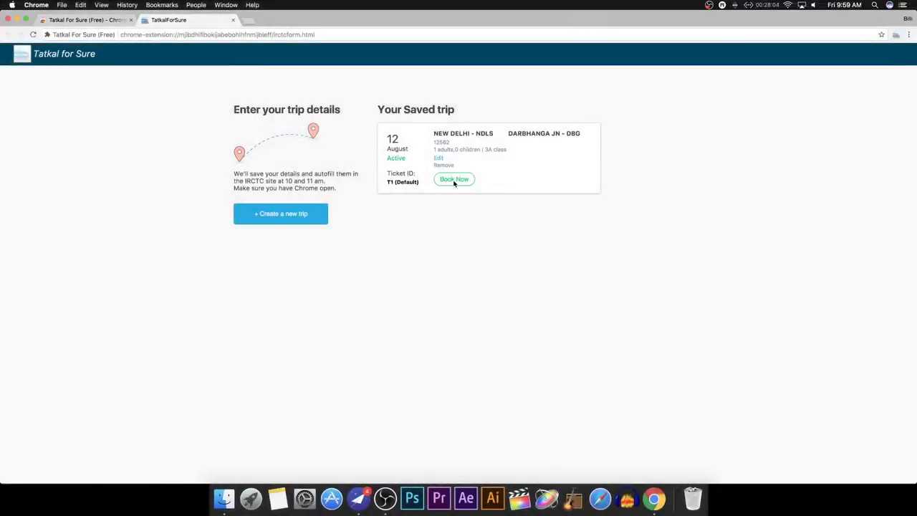
# - Start booking the saved New Delhi to Darbhanga trip and log in to IRCTC by entering the displayed captcha
pyautogui.click(453, 180)
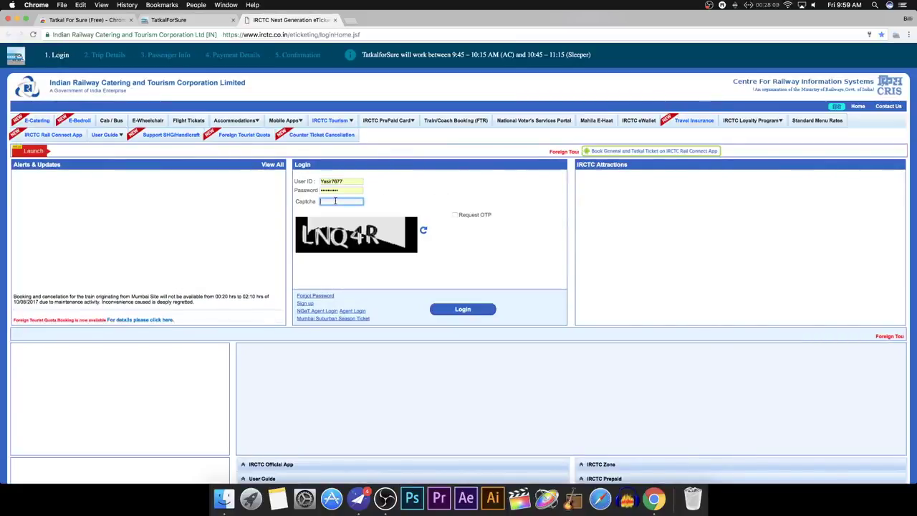
pyautogui.write('LN')
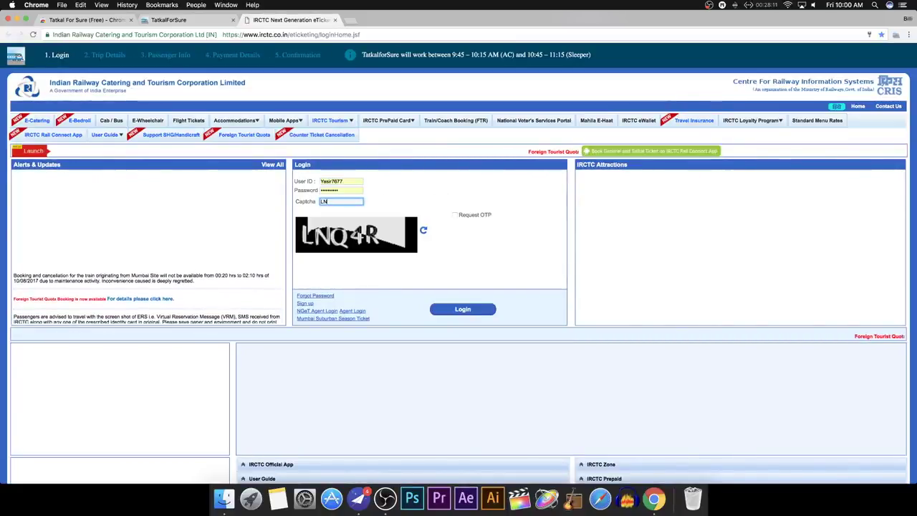
pyautogui.write('Q')
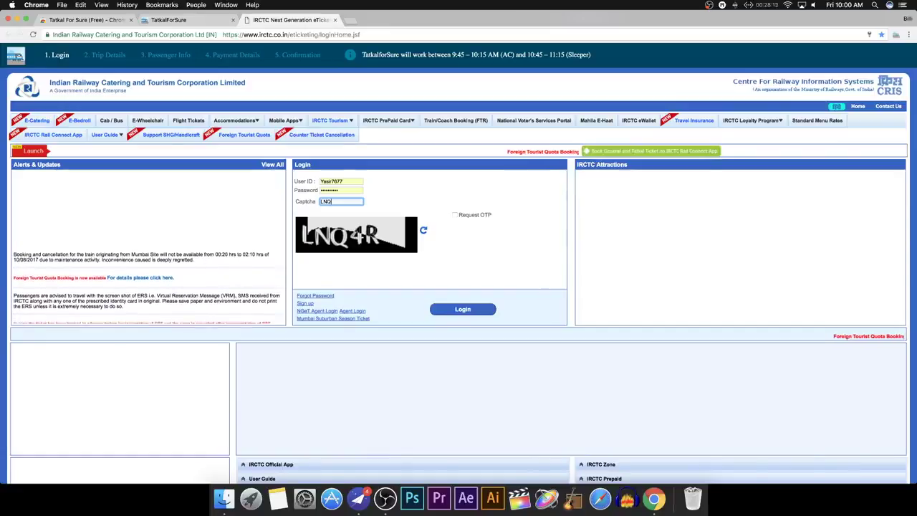
pyautogui.write('4')
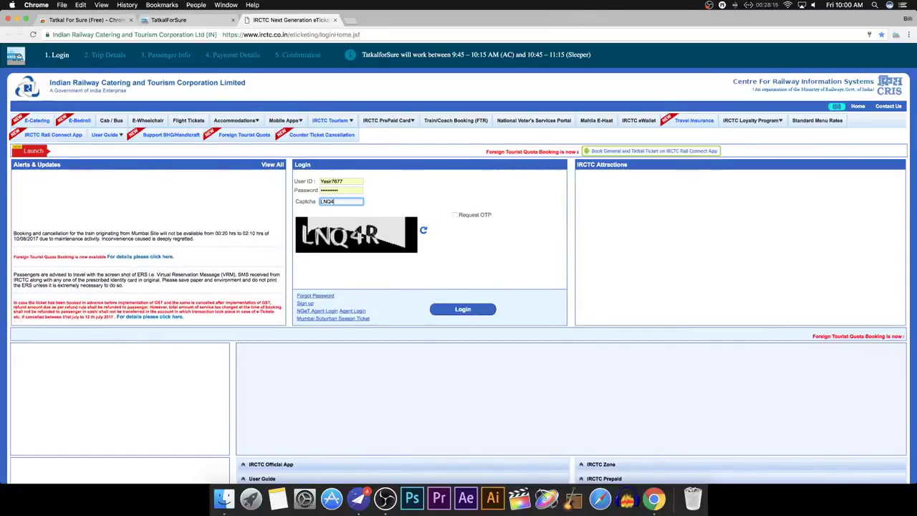
pyautogui.write('R')
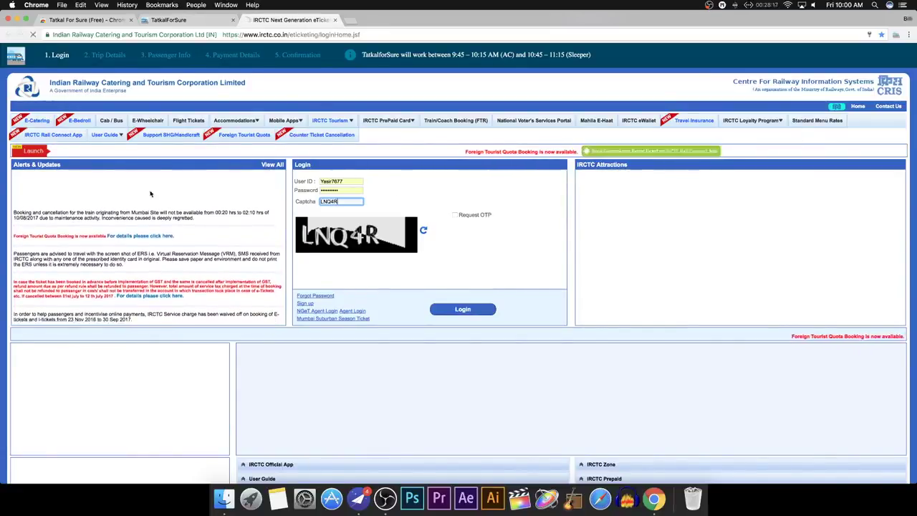
pyautogui.press('Return')
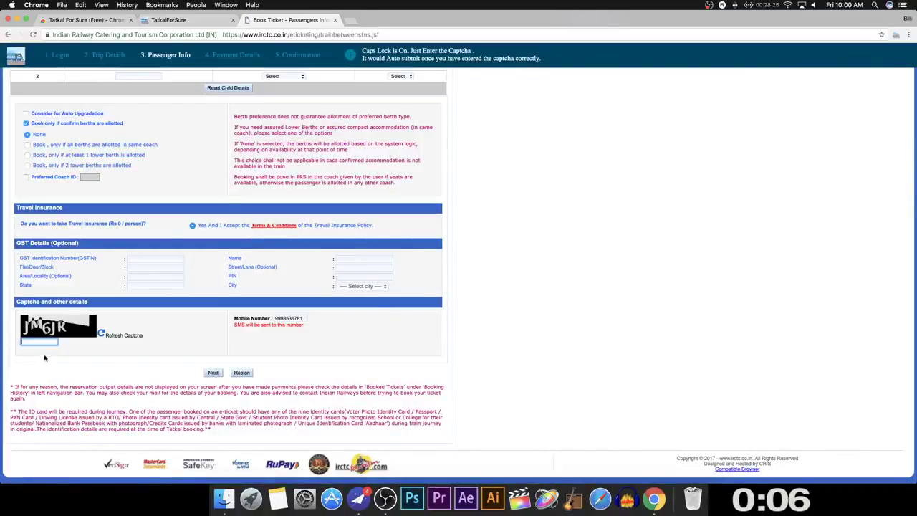
# - Enter the displayed captcha on the passenger information page to submit the details and proceed to payment
pyautogui.write('JM')
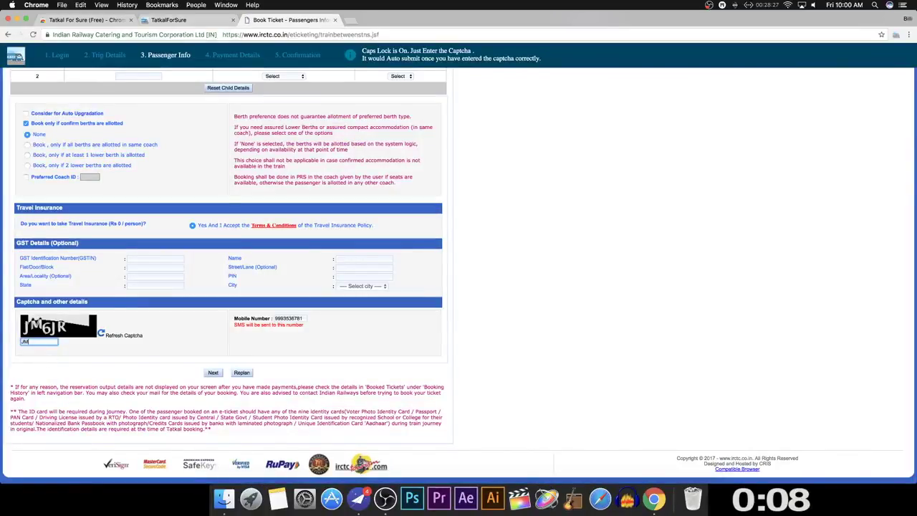
pyautogui.write('6')
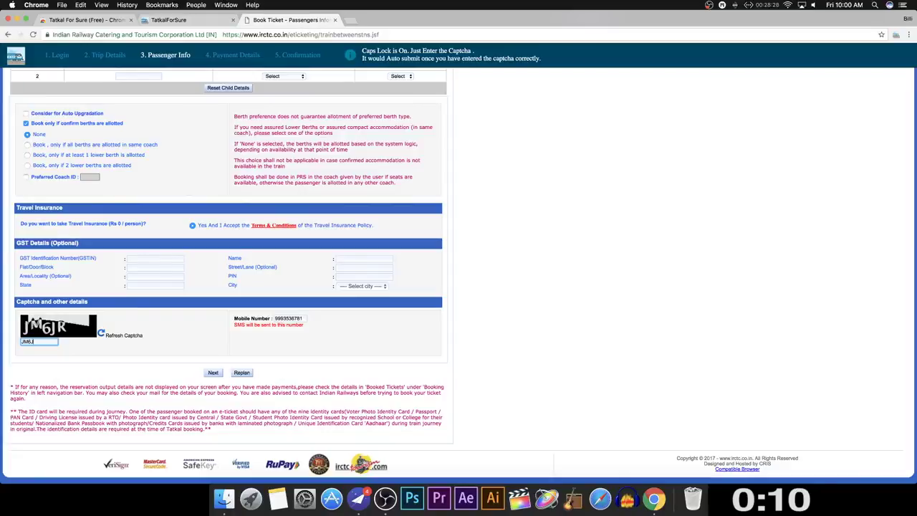
pyautogui.write('JR')
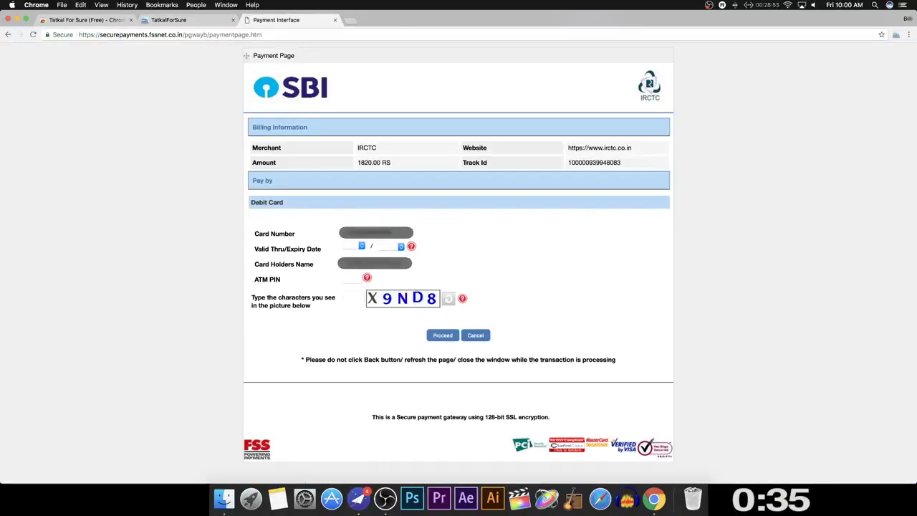
# - Set the debit card's expiry month and year on the SBI payment page
pyautogui.click(359, 246)
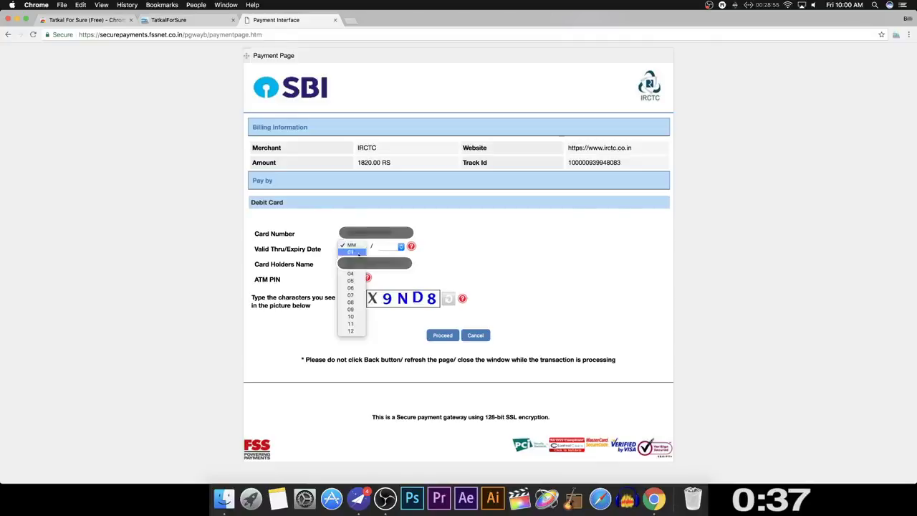
pyautogui.click(350, 251)
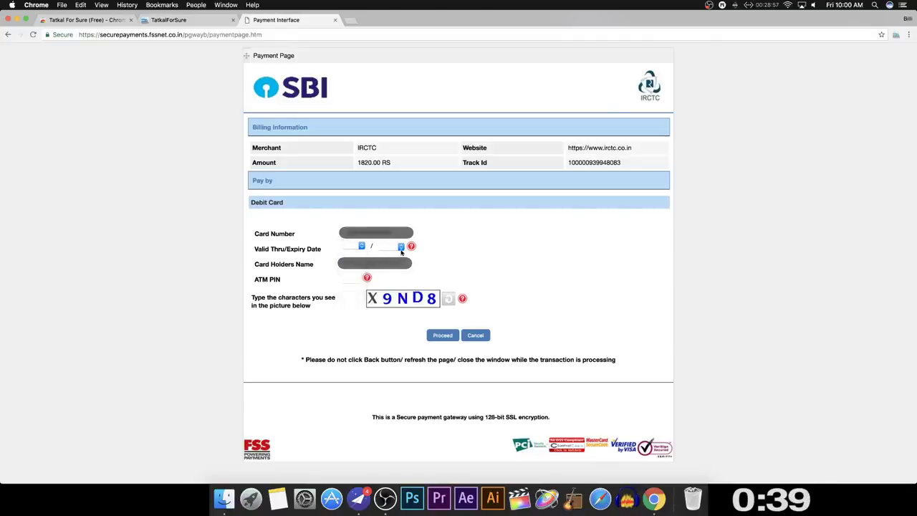
pyautogui.click(386, 246)
pyautogui.scroll(-5, 389, 301)
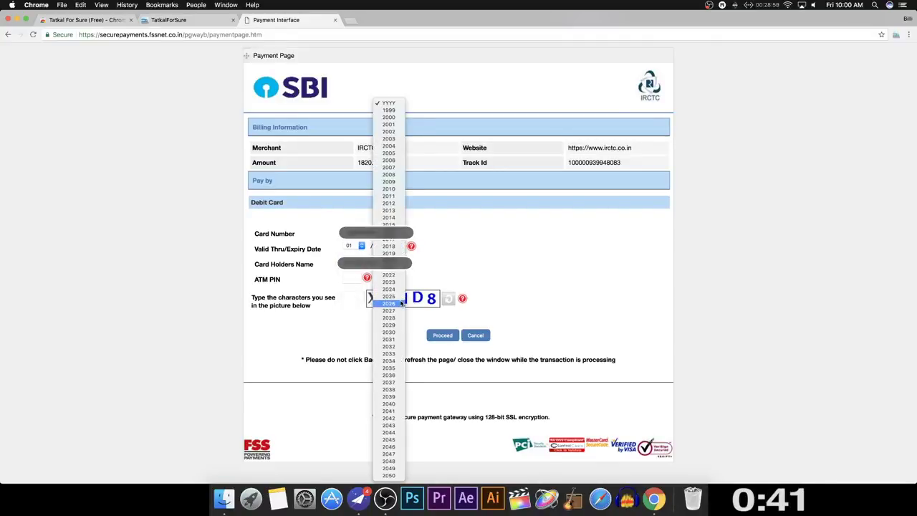
pyautogui.click(396, 362)
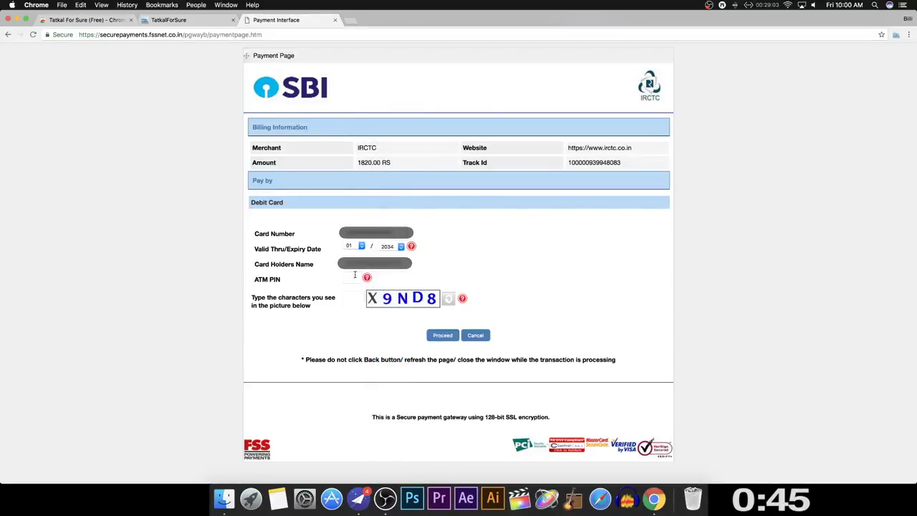
# - Enter the ATM PIN and the characters shown in the verification picture, and proceed with the payment
pyautogui.write('•••')
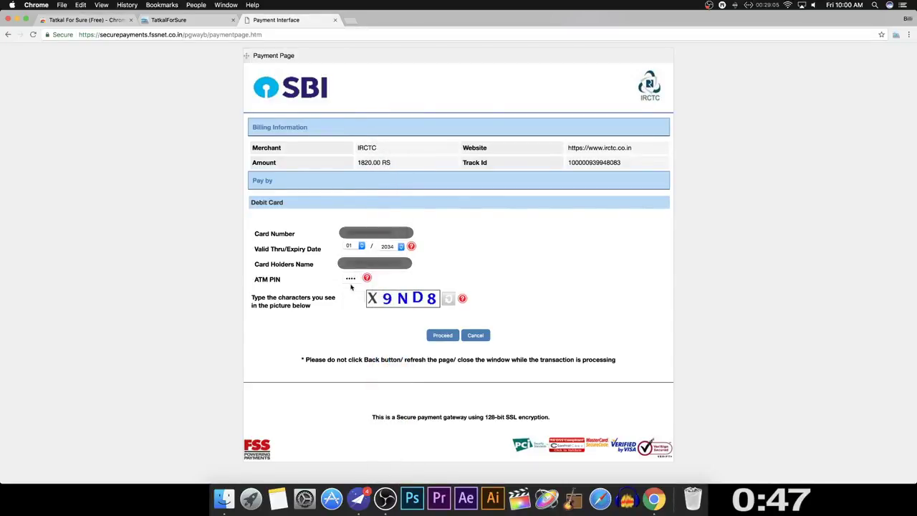
pyautogui.click(349, 294)
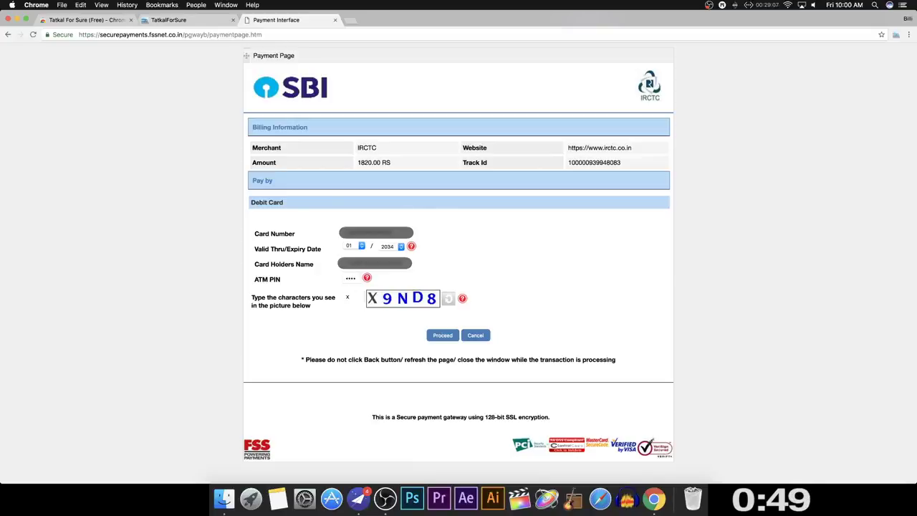
pyautogui.write('x9ND')
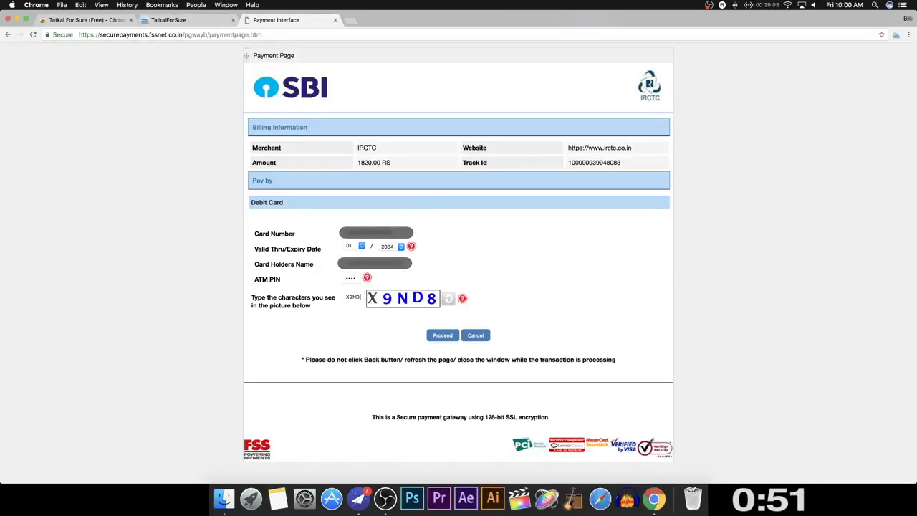
pyautogui.write('8')
pyautogui.click(443, 336)
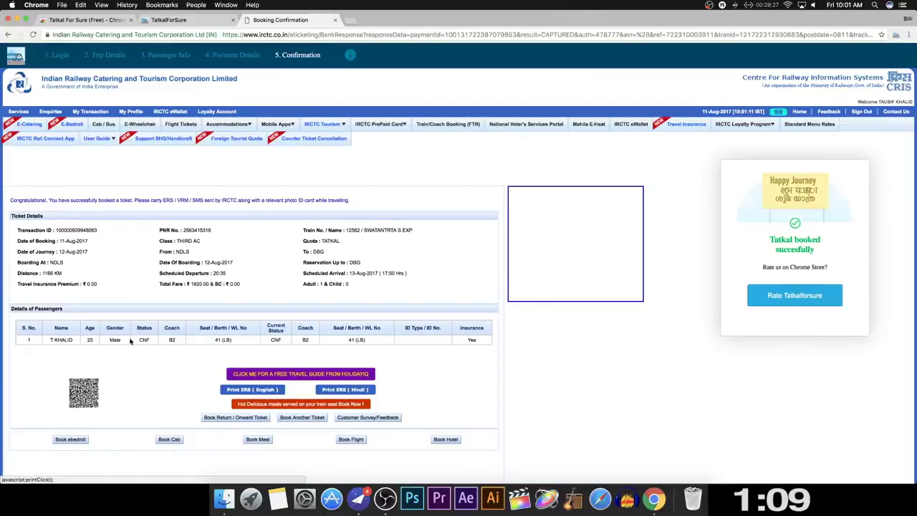
pyautogui.click(850, 5)
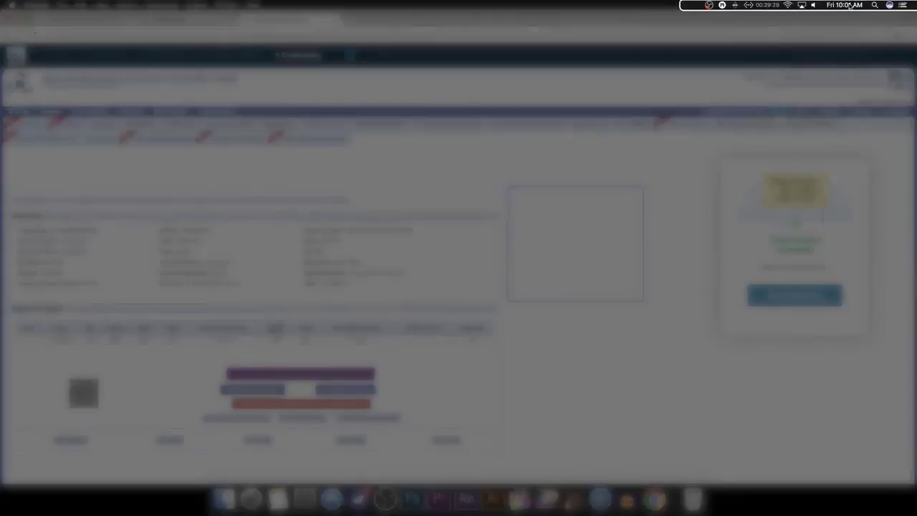